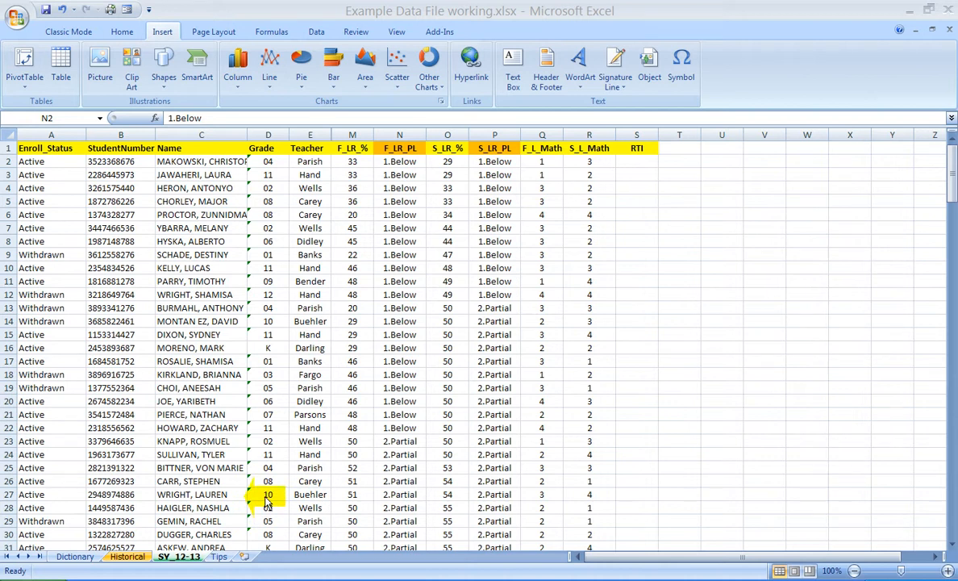
Step: Review the Tips sheet, the hand-drawn table in pivot drawing.pdf in Adobe Acrobat, and the F_LR_PL column on the SY_12-13 sheet in Excel
left_click(220, 556)
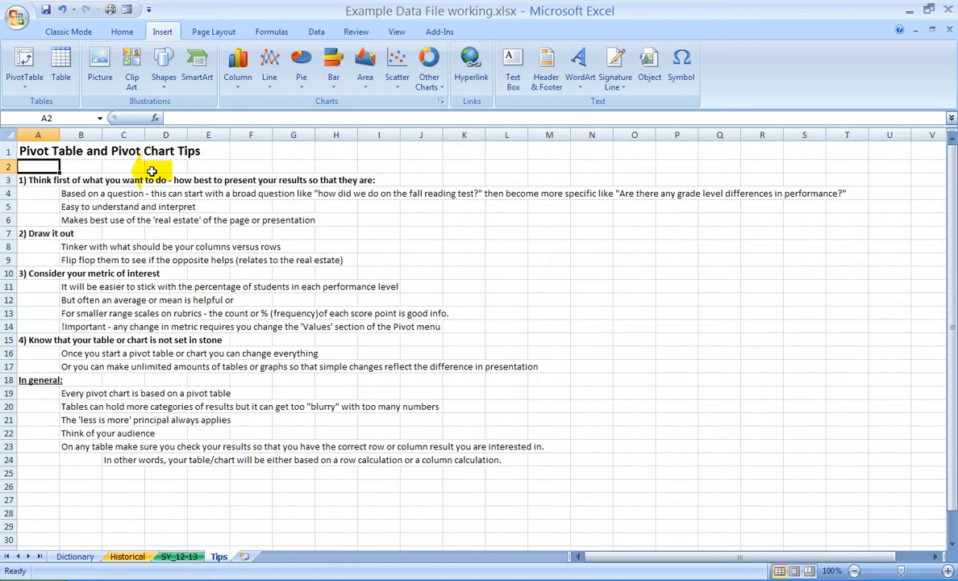
left_click(210, 579)
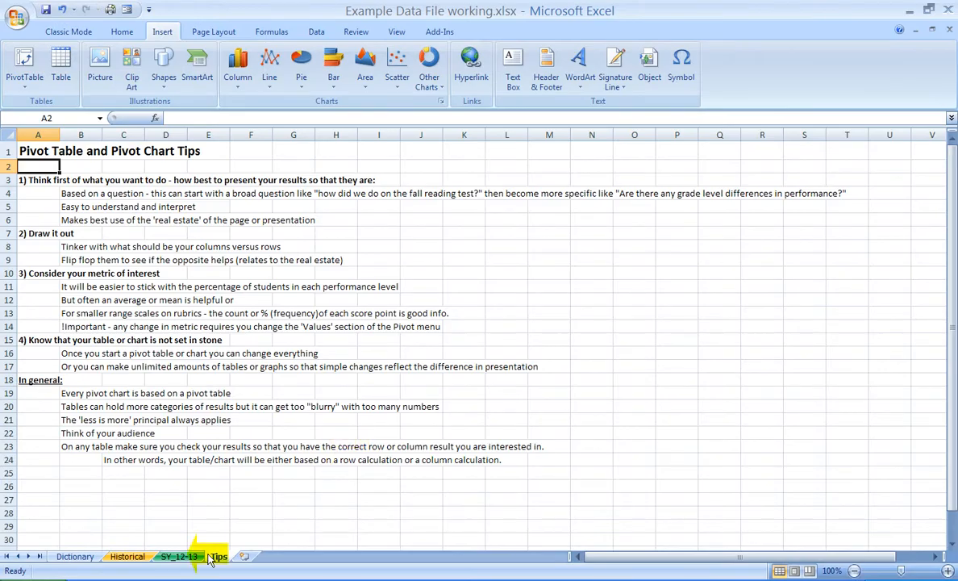
left_click(192, 556)
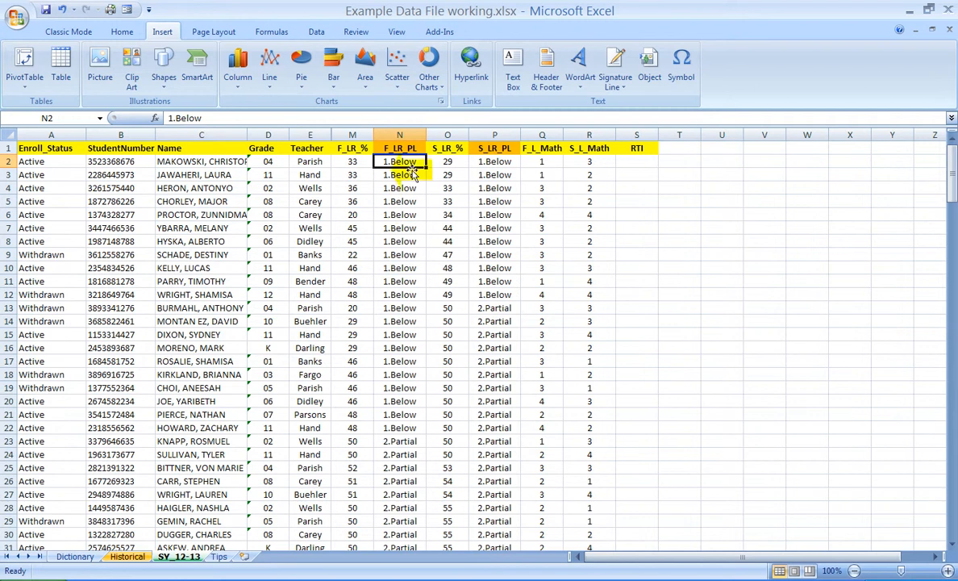
left_click(399, 134)
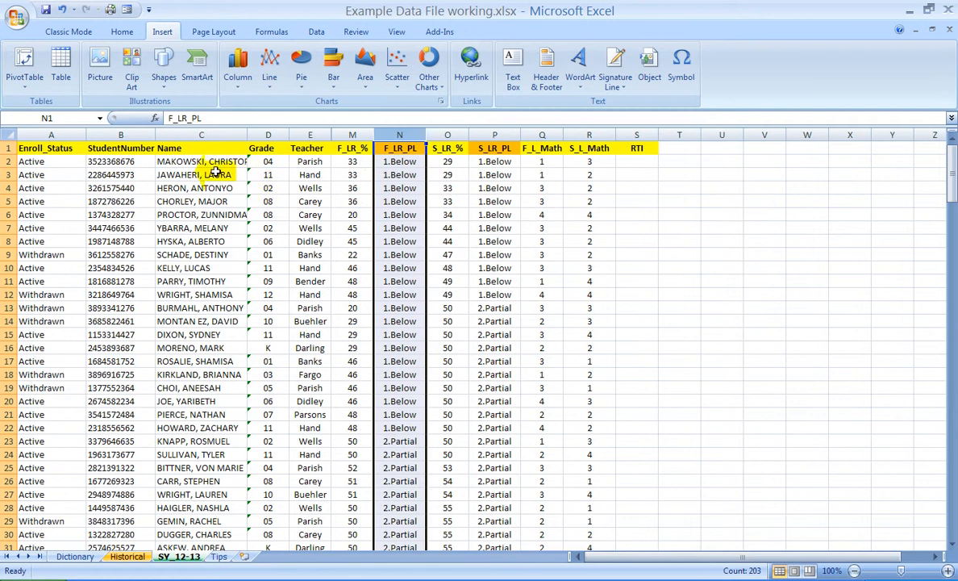
Step: Create a PivotTable on a new worksheet from the SY_12-13 data range A1:S203
left_click(32, 148)
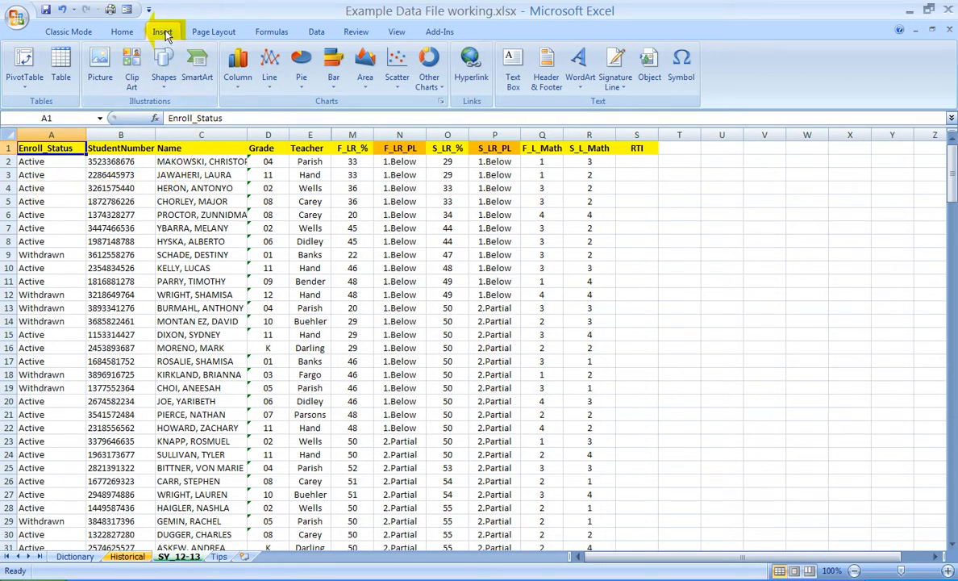
left_click(122, 31)
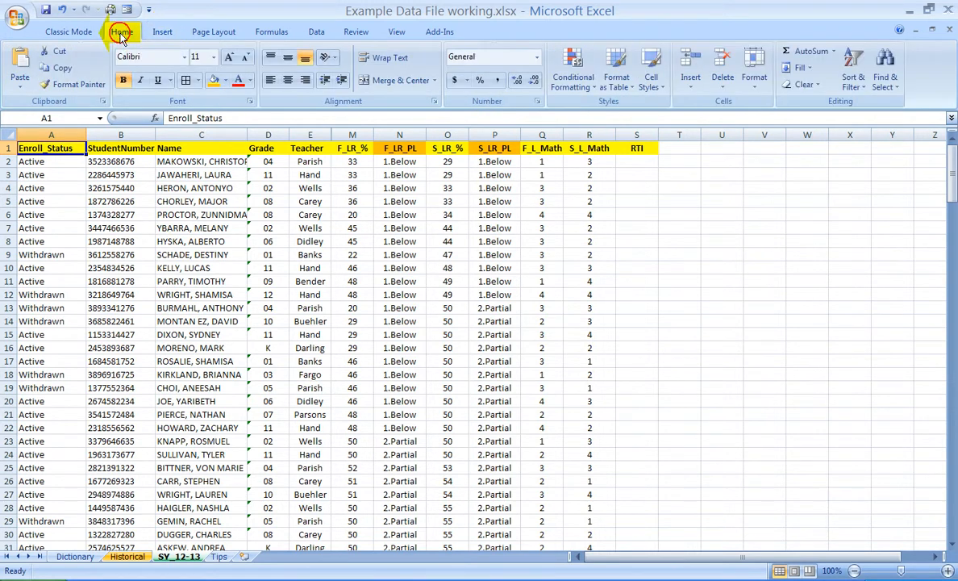
left_click(206, 32)
left_click(316, 32)
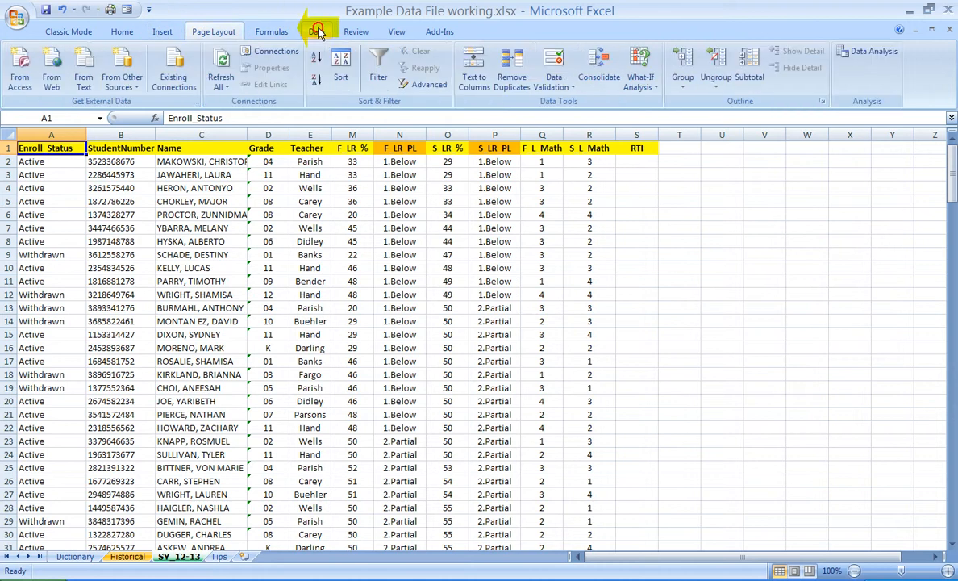
left_click(165, 32)
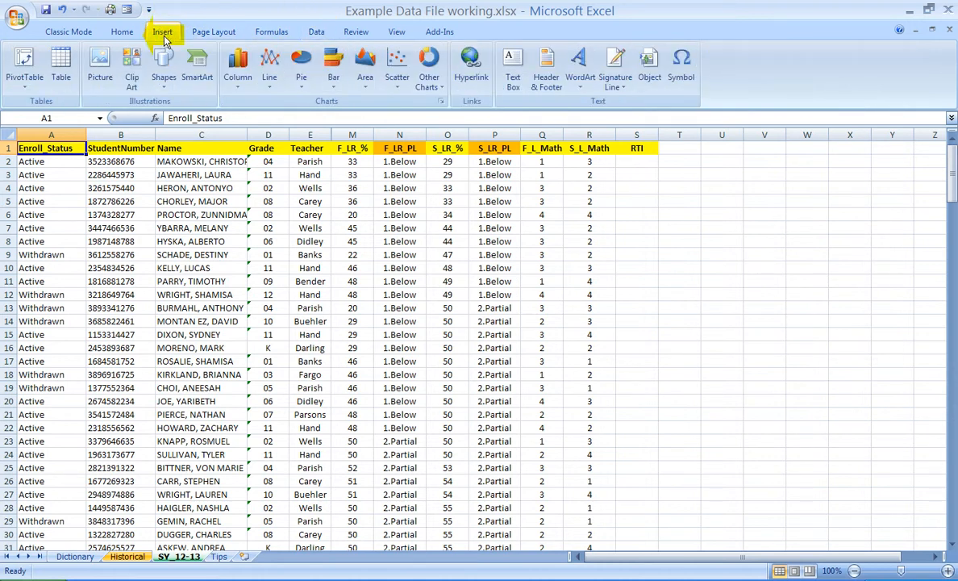
left_click(32, 83)
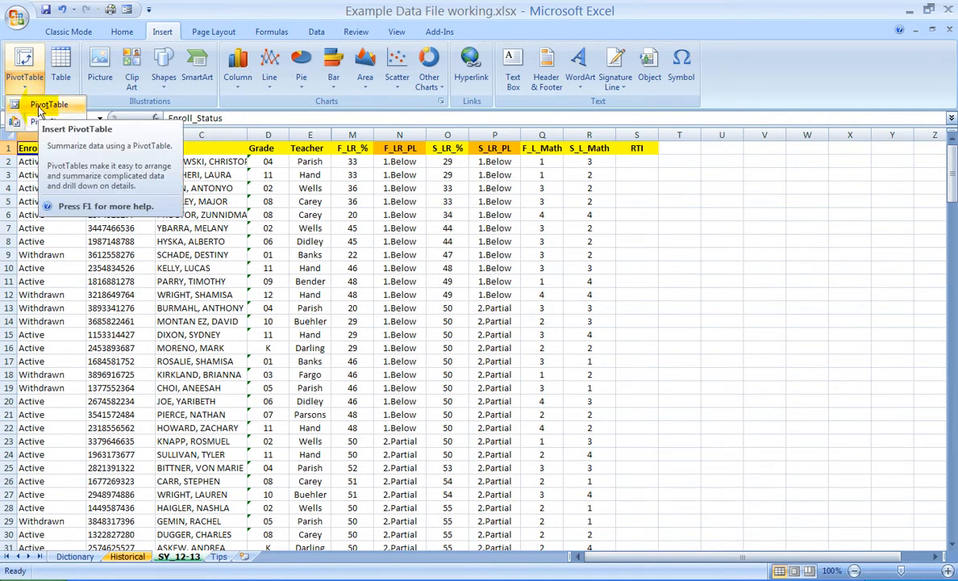
left_click(38, 109)
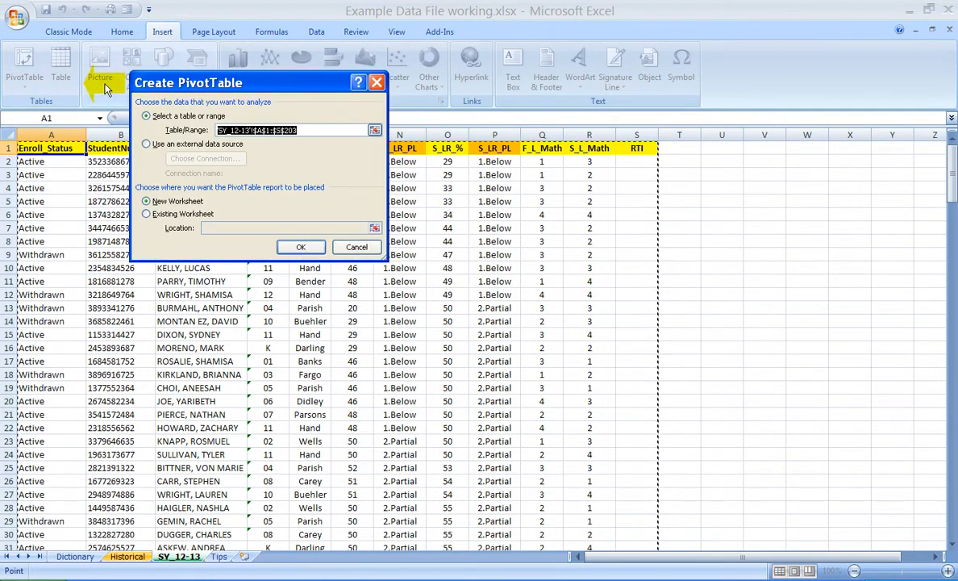
left_click_drag(165, 83, 333, 176)
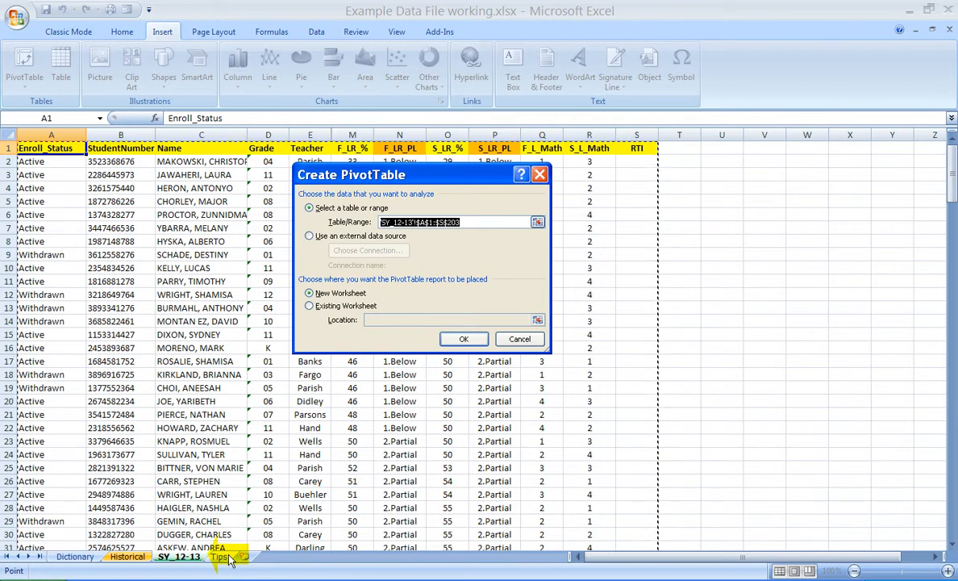
left_click(472, 339)
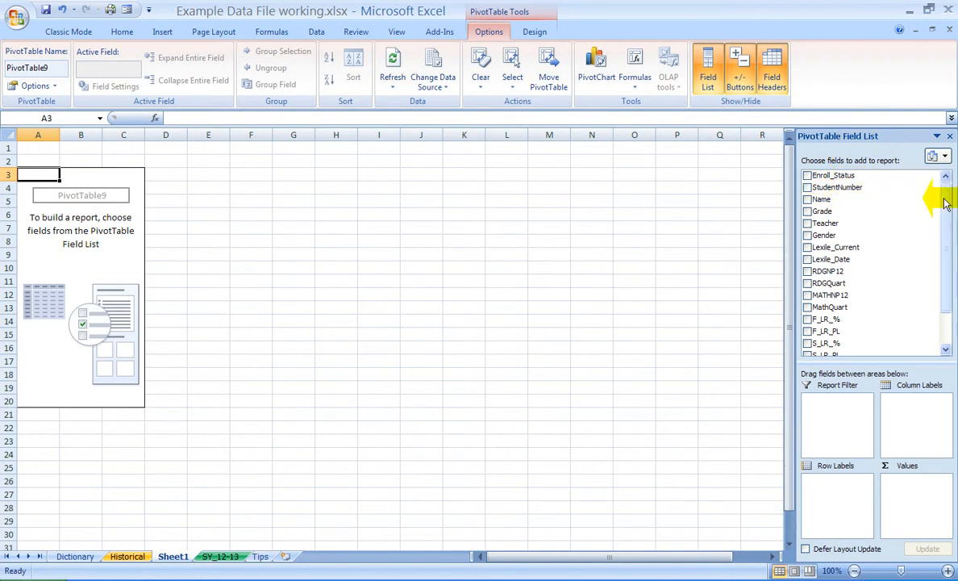
Step: Add F_LR_PL to the PivotTable both as row labels and as a count in the values
scroll(945, 250, "down", 1)
scroll(945, 233, "up", 1)
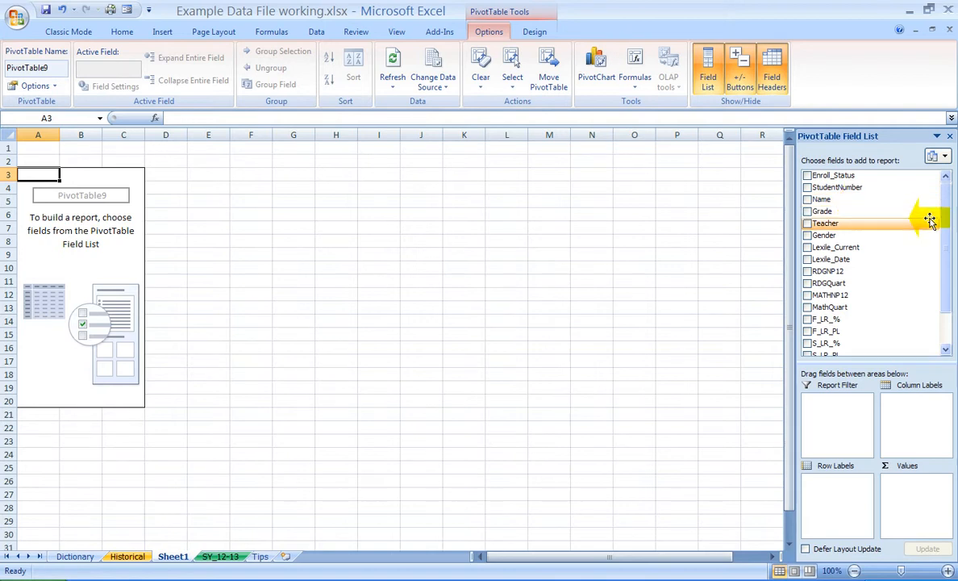
left_click_drag(948, 216, 944, 239)
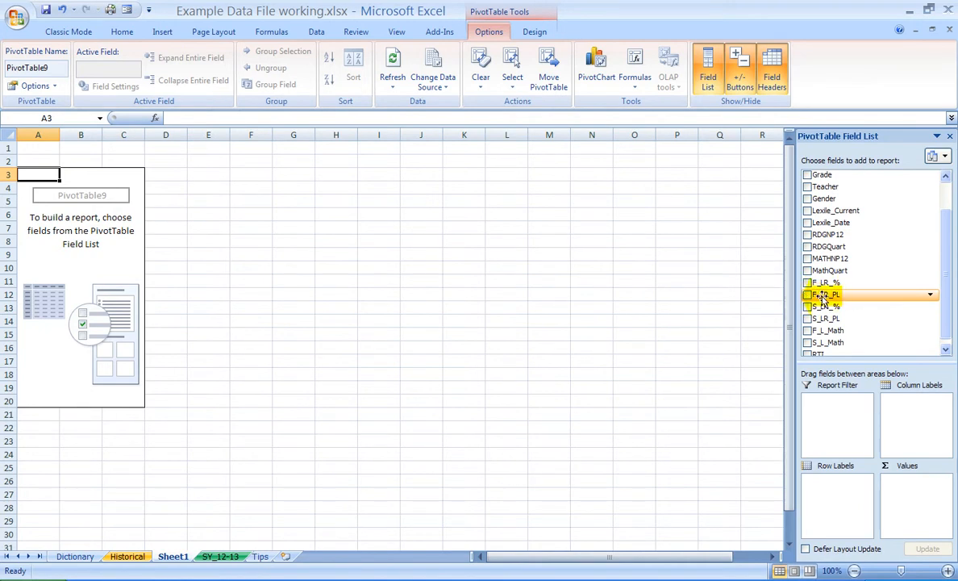
left_click(807, 295)
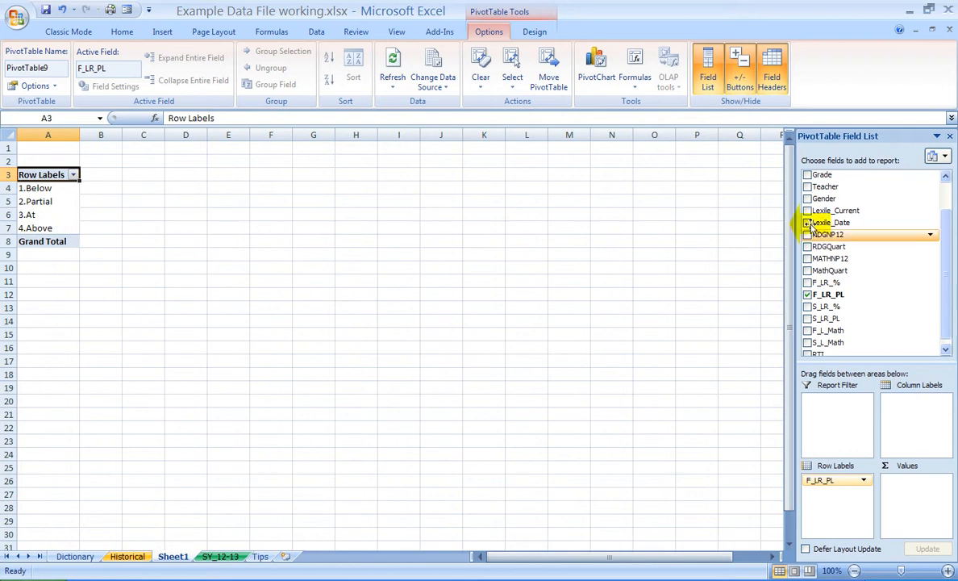
left_click_drag(949, 238, 948, 246)
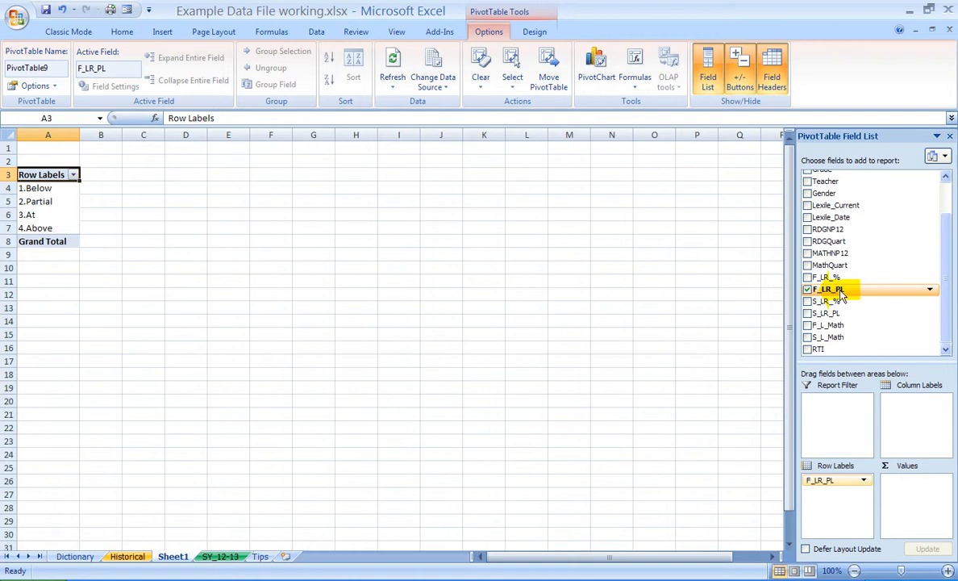
left_click_drag(840, 294, 895, 485)
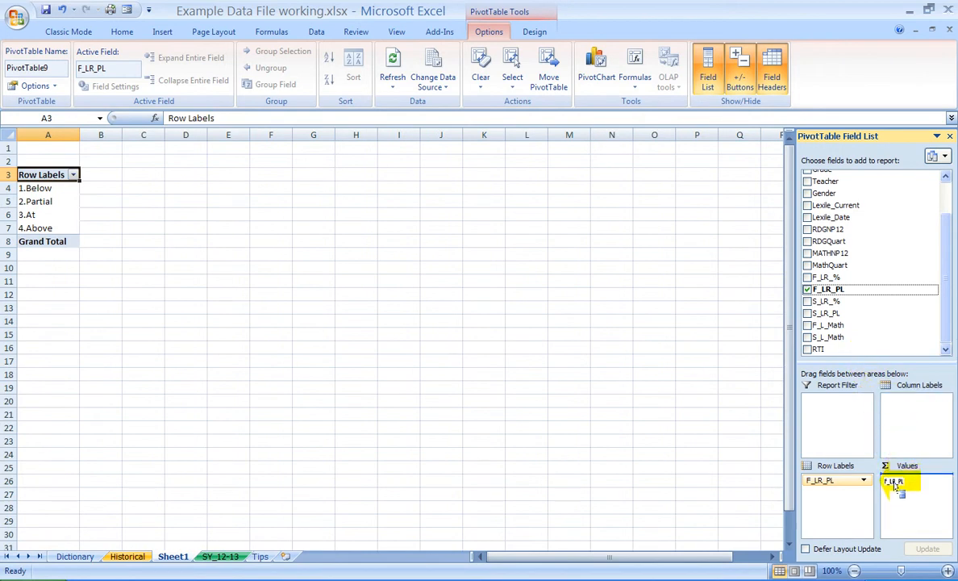
left_click_drag(895, 485, 902, 485)
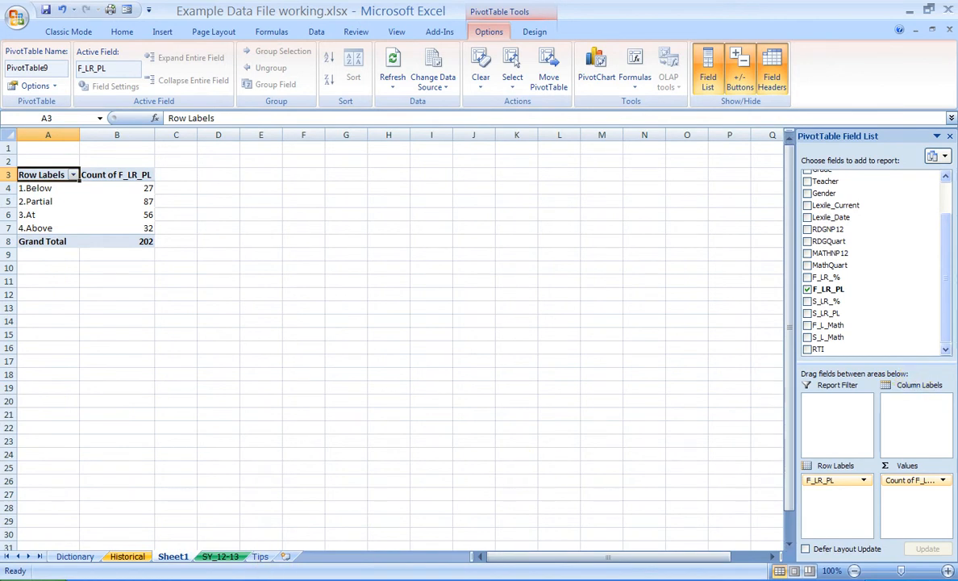
Step: Add Grade to the PivotTable's row labels and move F_LR_PL from the row labels to the column labels
left_click(242, 579)
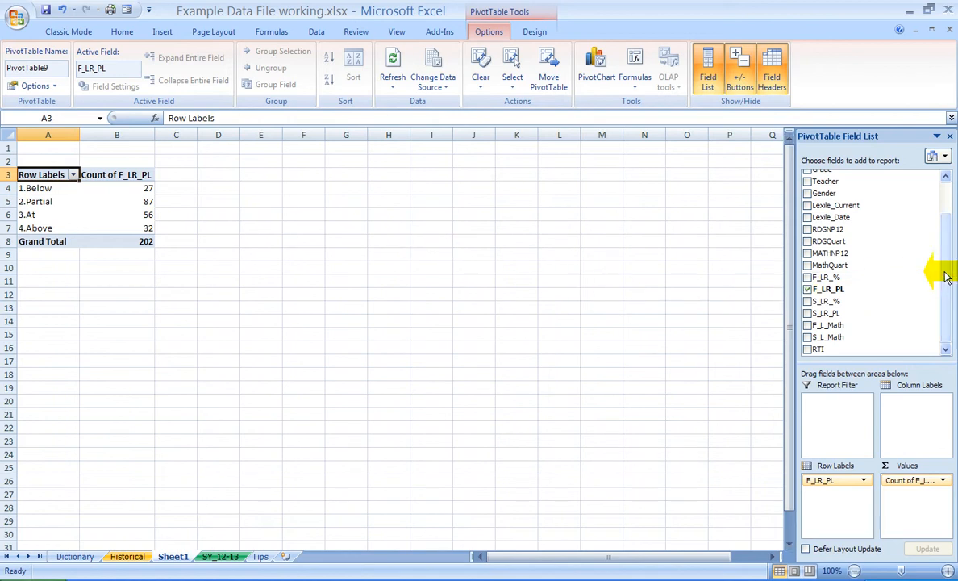
left_click_drag(943, 271, 948, 235)
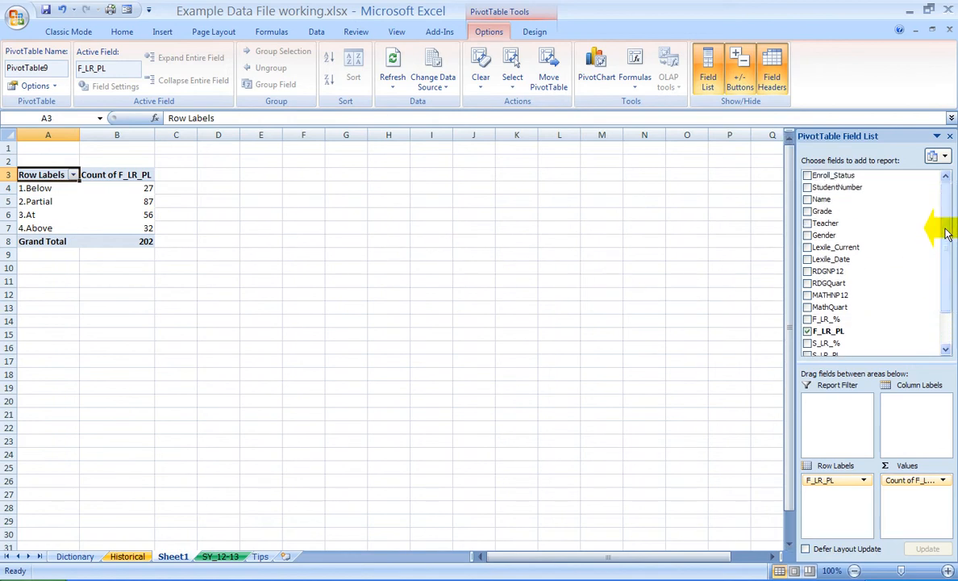
left_click(807, 211)
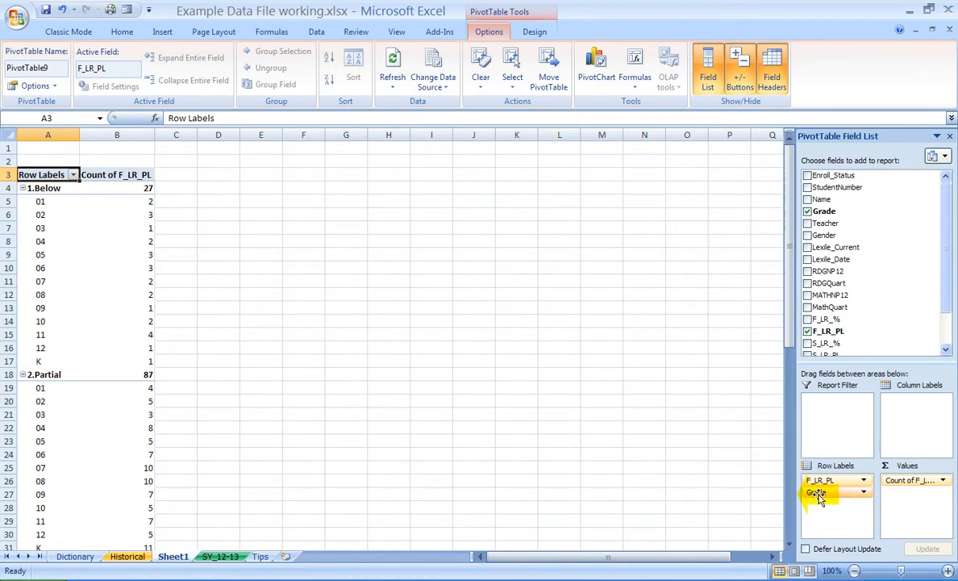
left_click_drag(820, 482, 906, 411)
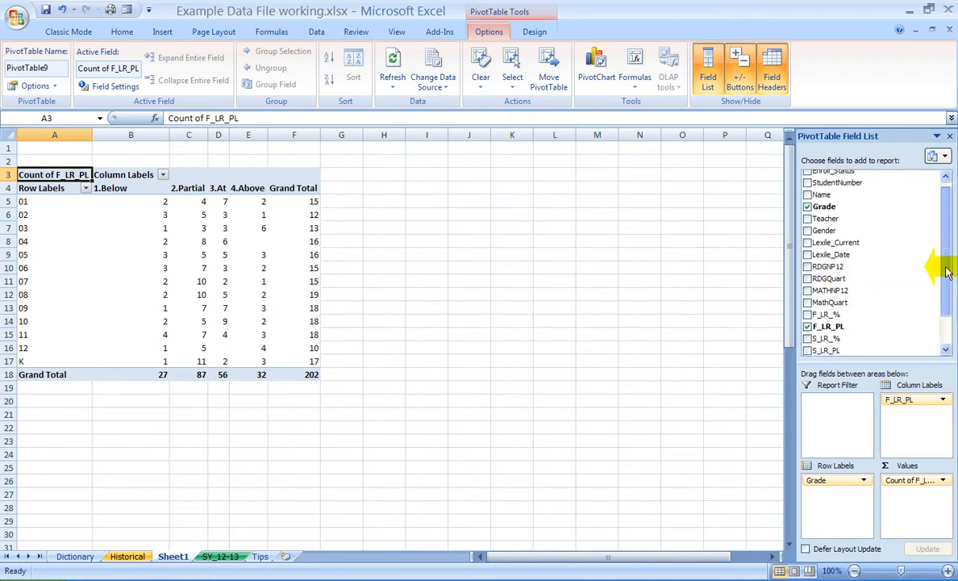
Step: Set the Count of F_LR_PL value field to show its values as % of row
left_click_drag(948, 267, 948, 297)
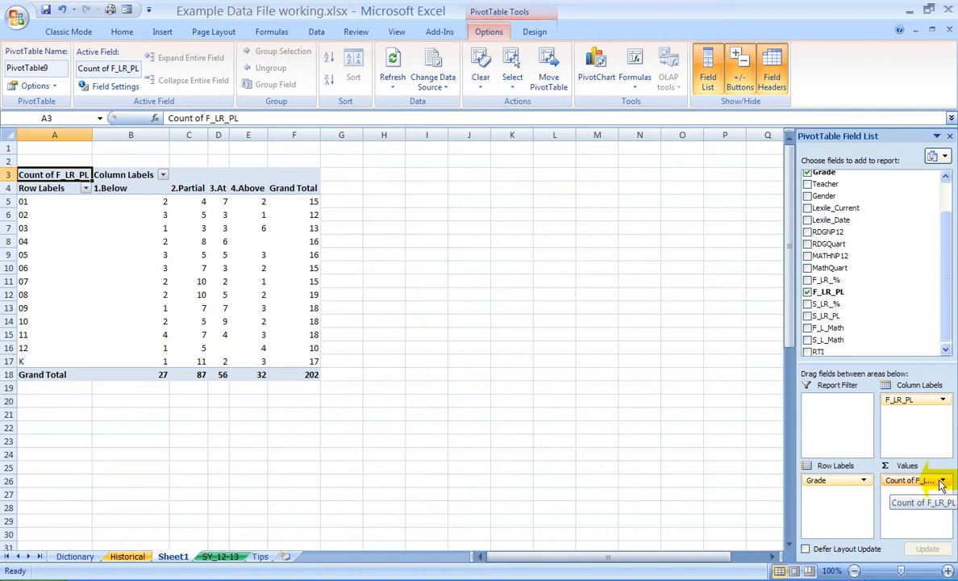
left_click(941, 482)
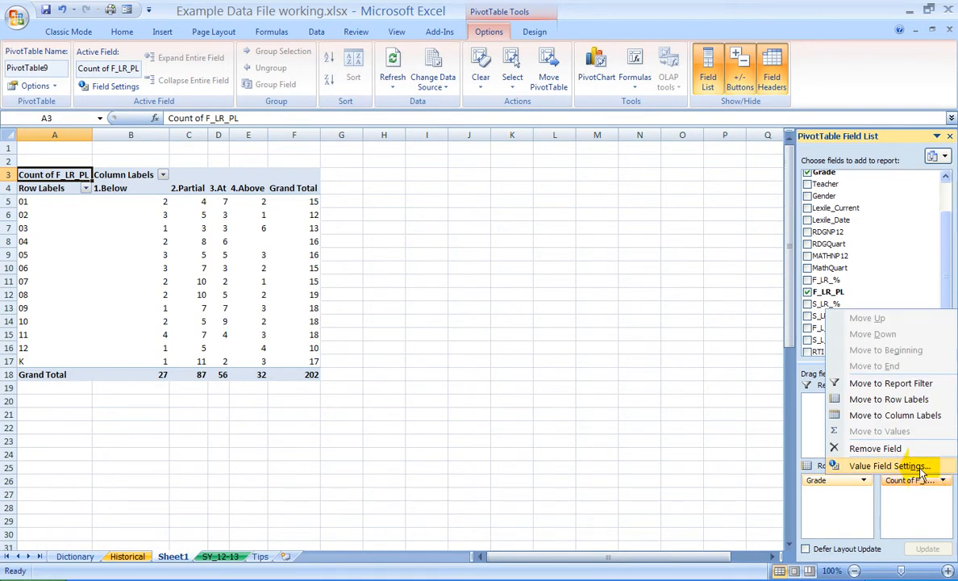
left_click(903, 466)
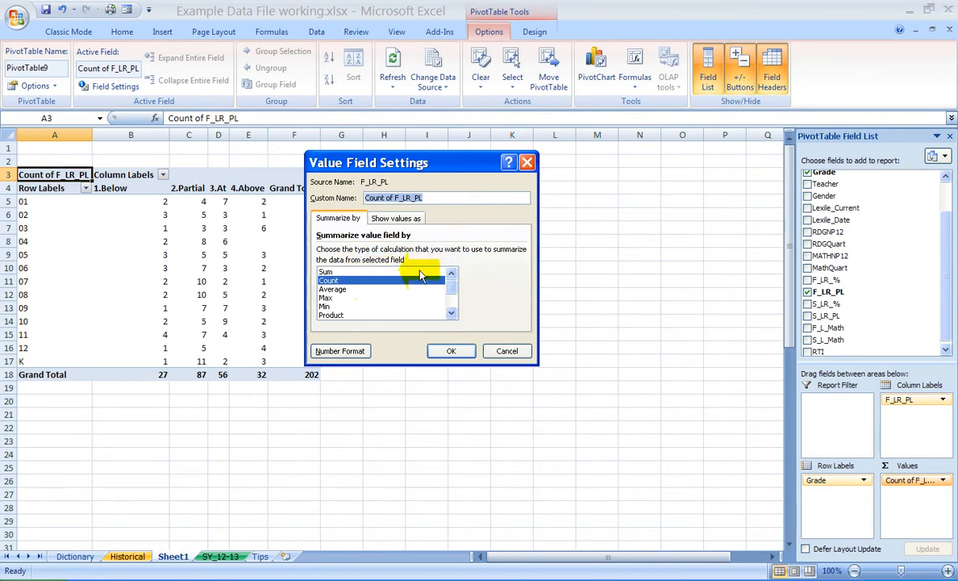
left_click(415, 218)
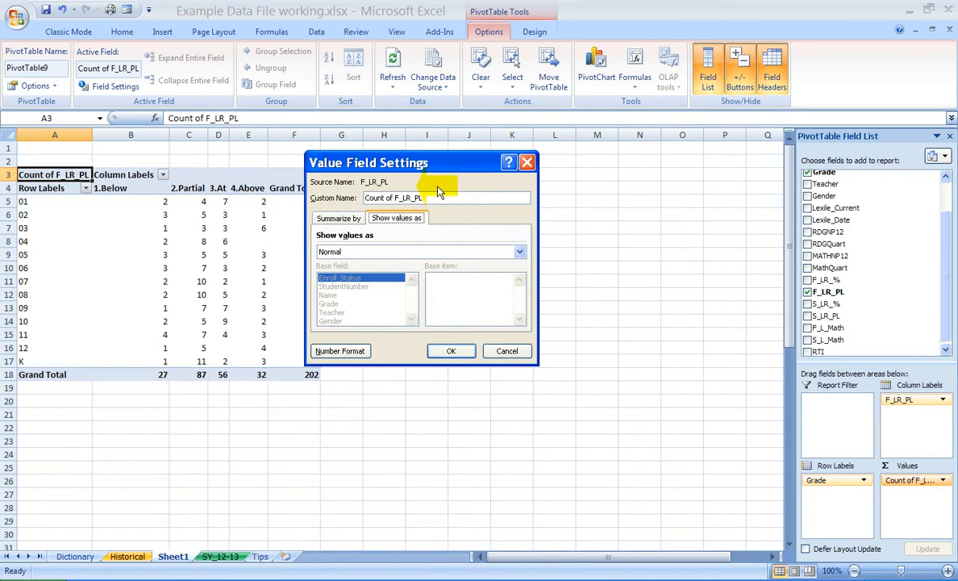
left_click_drag(440, 164, 522, 161)
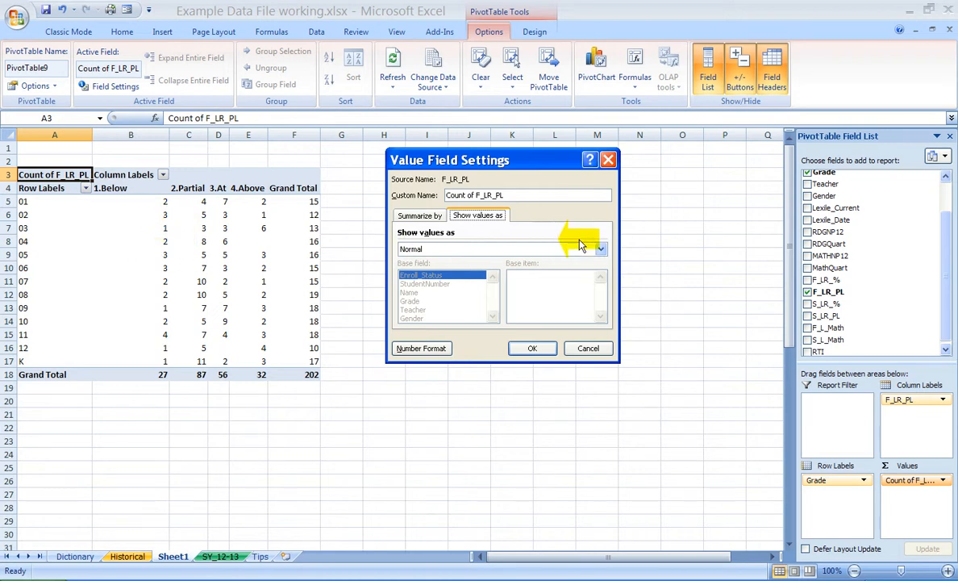
left_click(600, 250)
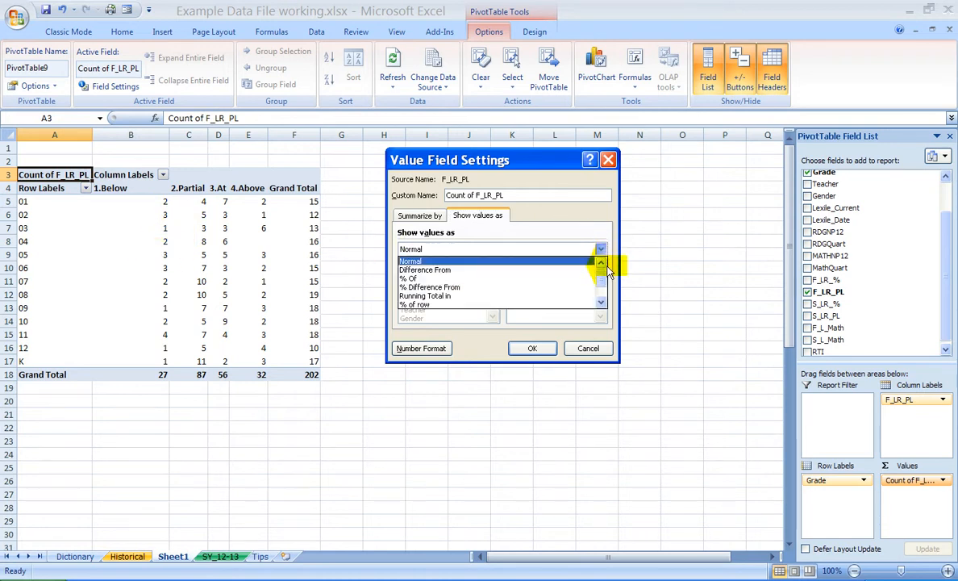
mouse_move(605, 279)
left_mouse_down()
mouse_move(605, 288)
mouse_move(604, 269)
mouse_move(601, 284)
left_mouse_up()
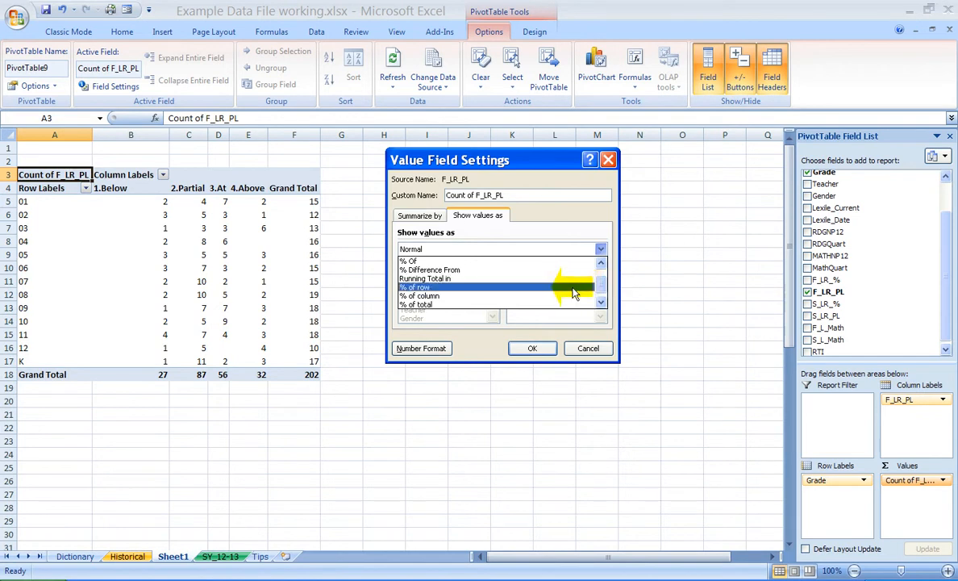
left_click(492, 288)
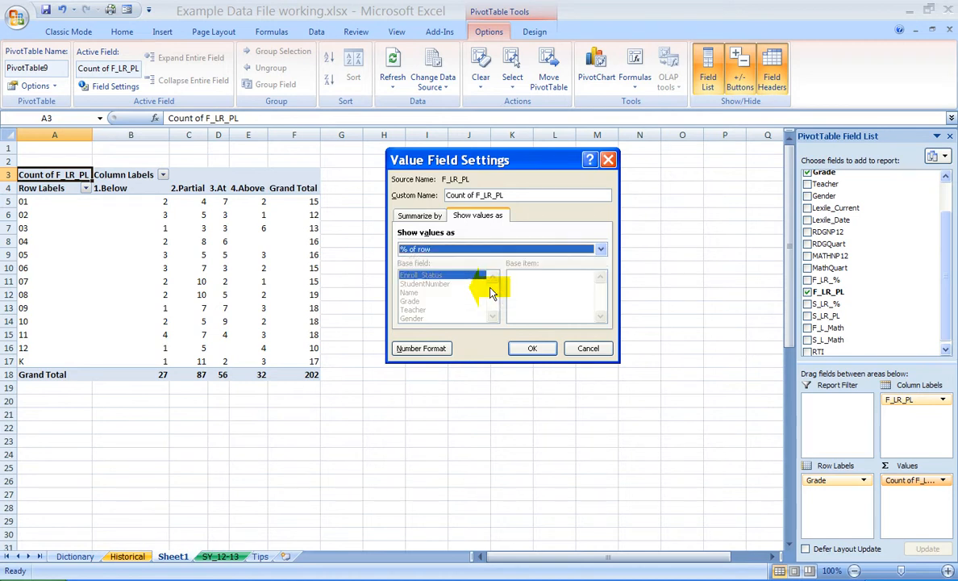
left_click(543, 348)
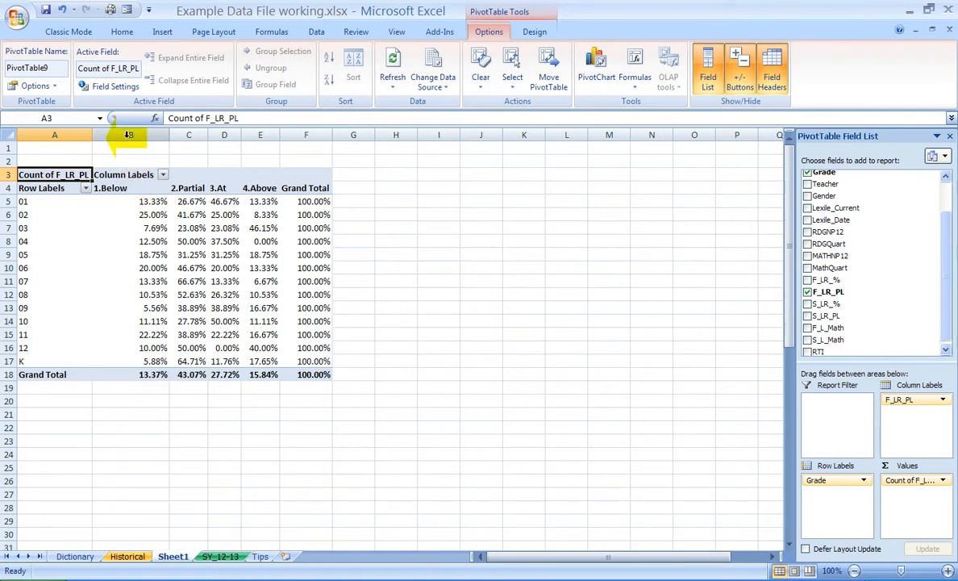
Step: Center-align the contents of columns B through E, which hold the performance levels
left_click(137, 141)
left_click_drag(137, 140, 248, 150)
left_click(173, 84)
left_click(175, 236)
Step: Format the PivotTable values in B5:F18 as percentages with 0 decimal places
left_click_drag(121, 204, 314, 375)
right_click(258, 305)
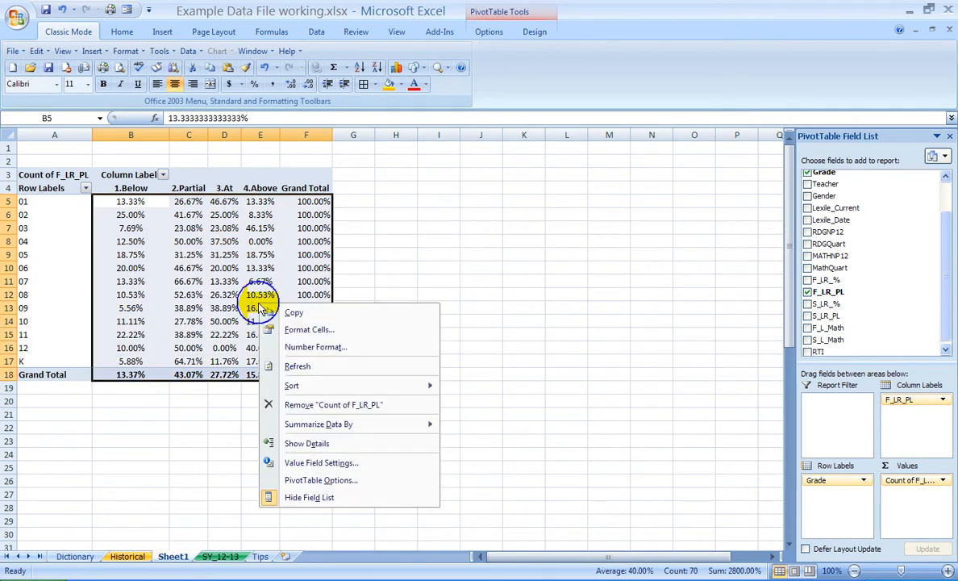
left_click(316, 331)
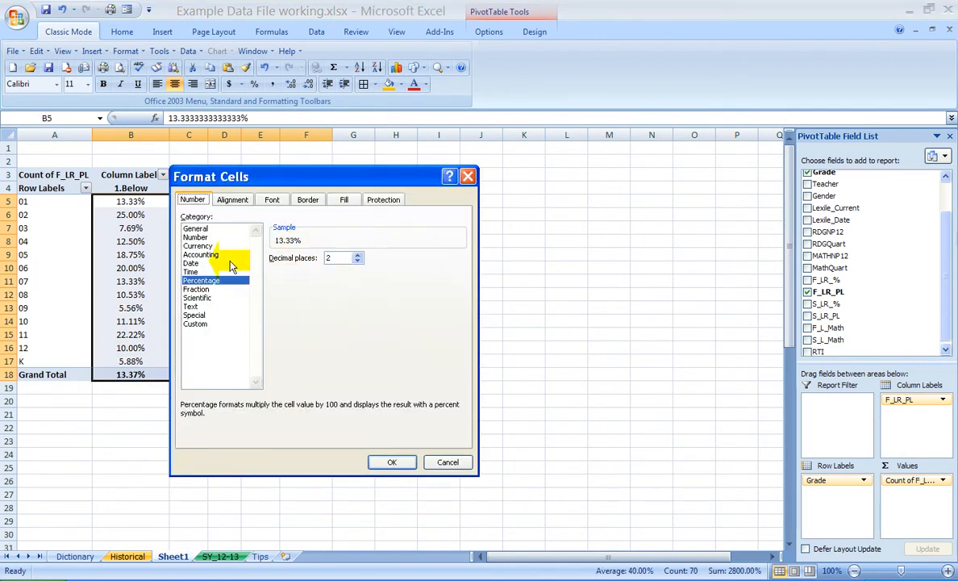
double_click(357, 261)
left_click(389, 461)
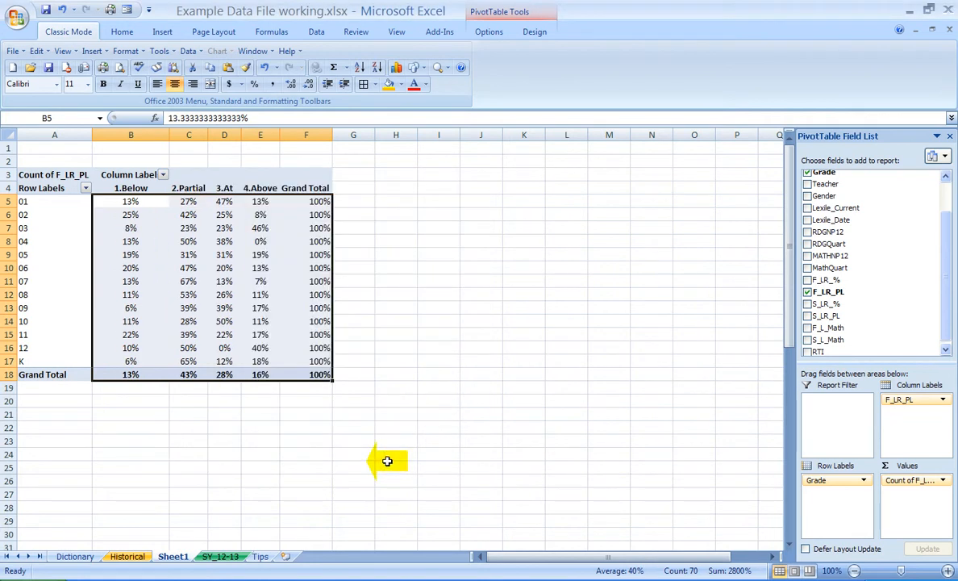
left_click(355, 268)
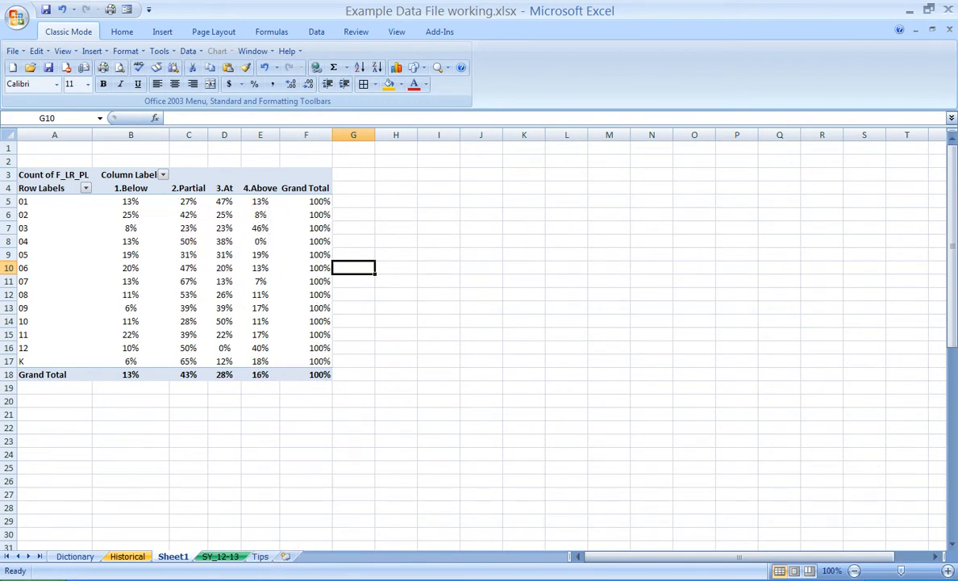
Step: View the hand-drawn table layout in pivot drawing.pdf in Adobe Acrobat, then return to the PivotTable in Excel
left_click(330, 579)
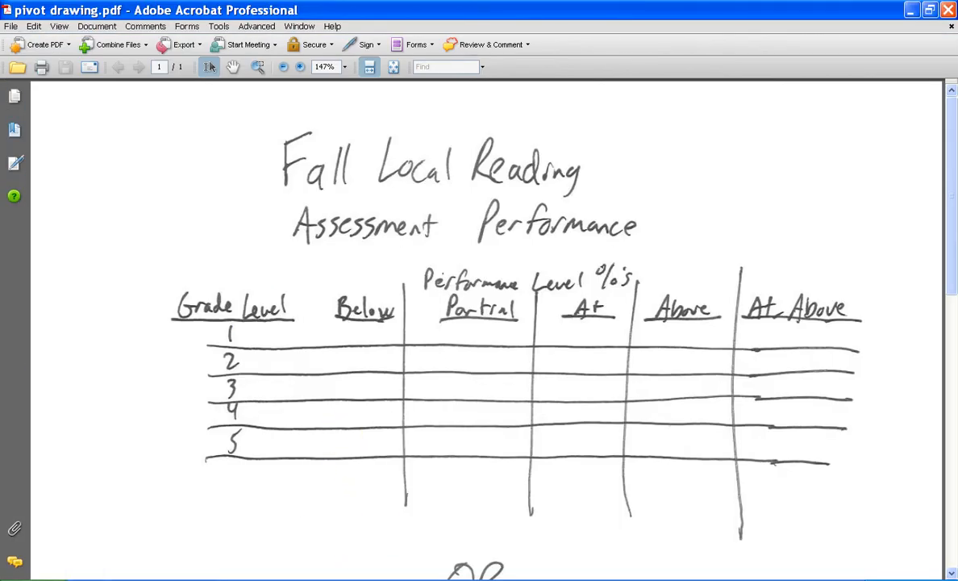
left_click(318, 579)
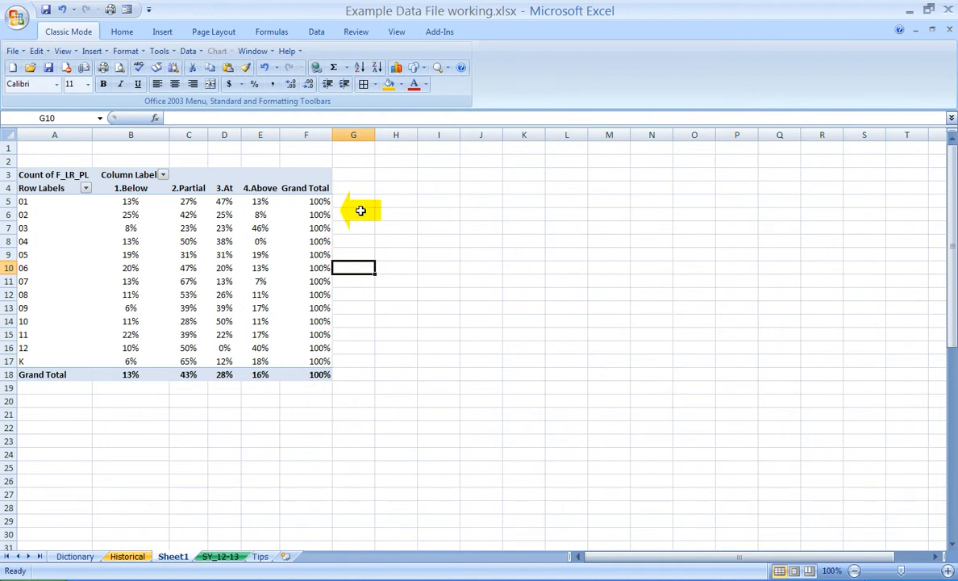
Step: Filter the PivotTable's Grade field to exclude grade K
left_click(284, 224)
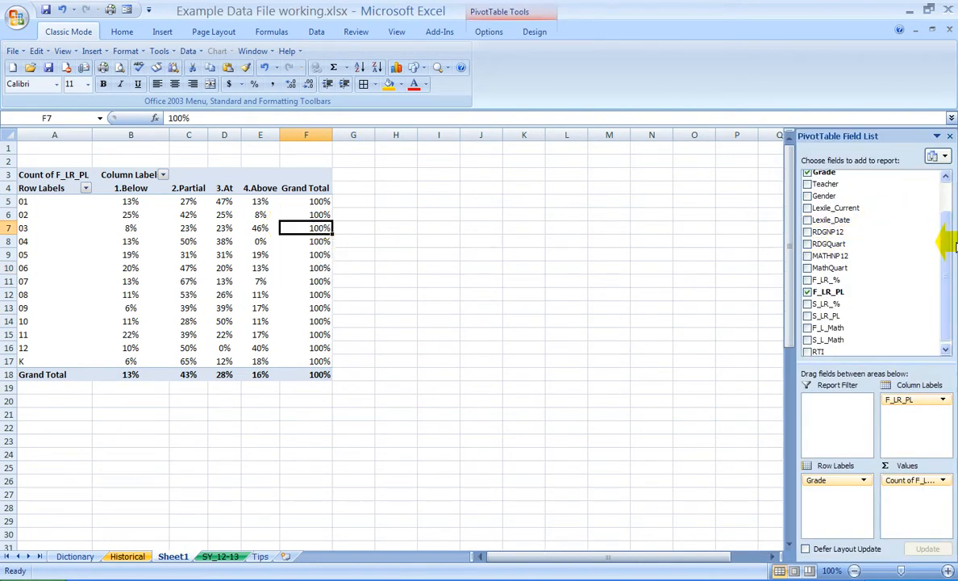
left_click_drag(948, 242, 947, 203)
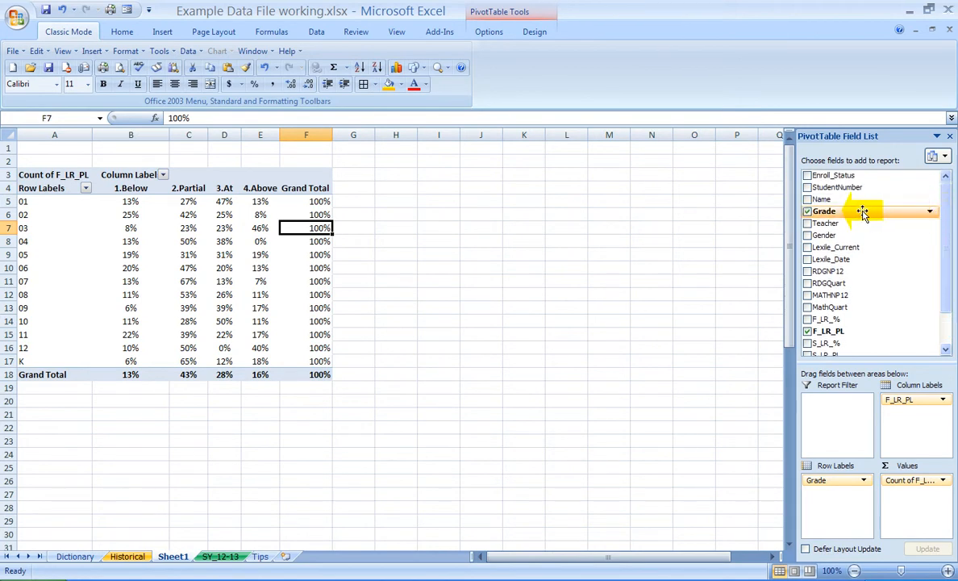
left_click(931, 214)
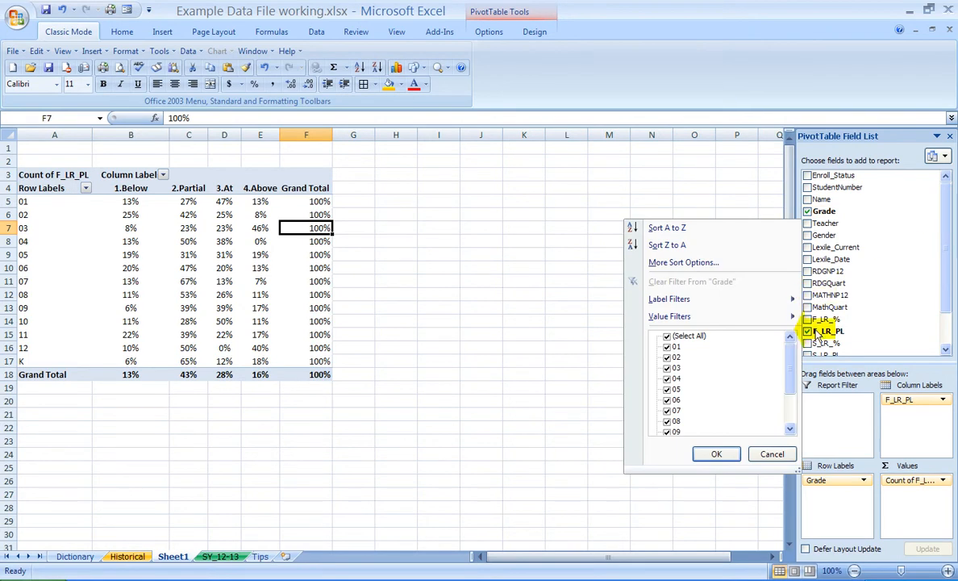
mouse_move(790, 365)
left_mouse_down()
mouse_move(789, 395)
mouse_move(796, 356)
mouse_move(796, 374)
mouse_move(792, 364)
left_mouse_up()
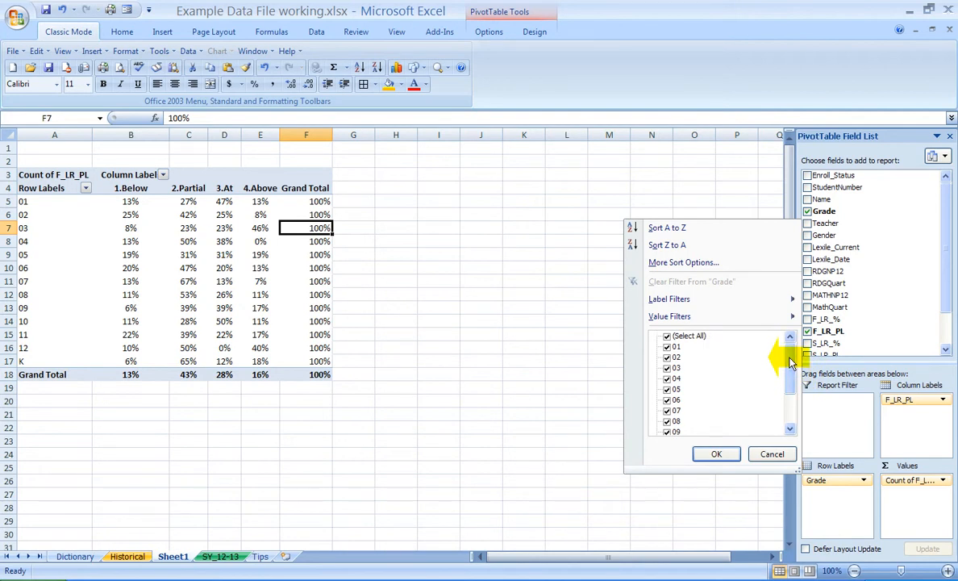
left_click_drag(790, 363, 793, 407)
left_click(667, 421)
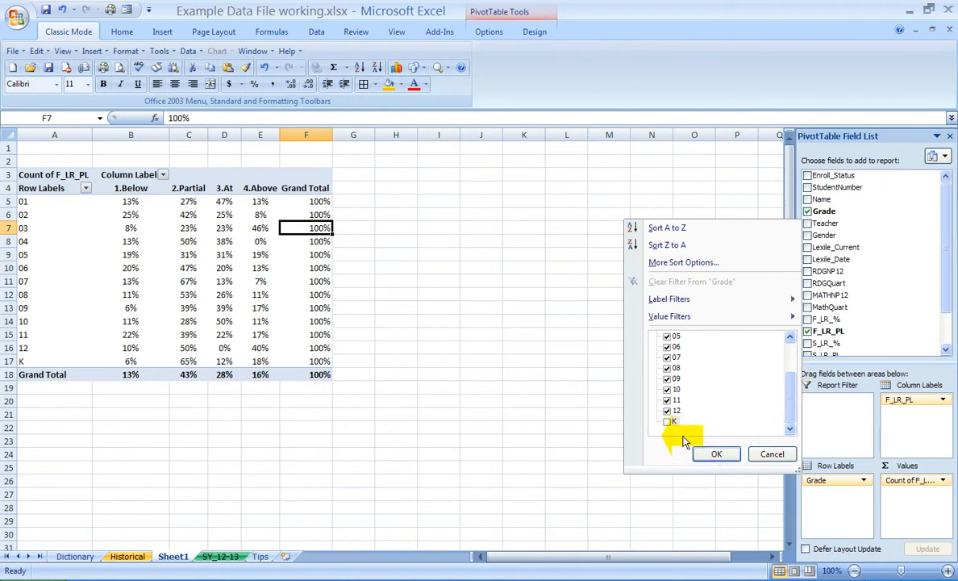
left_click(717, 456)
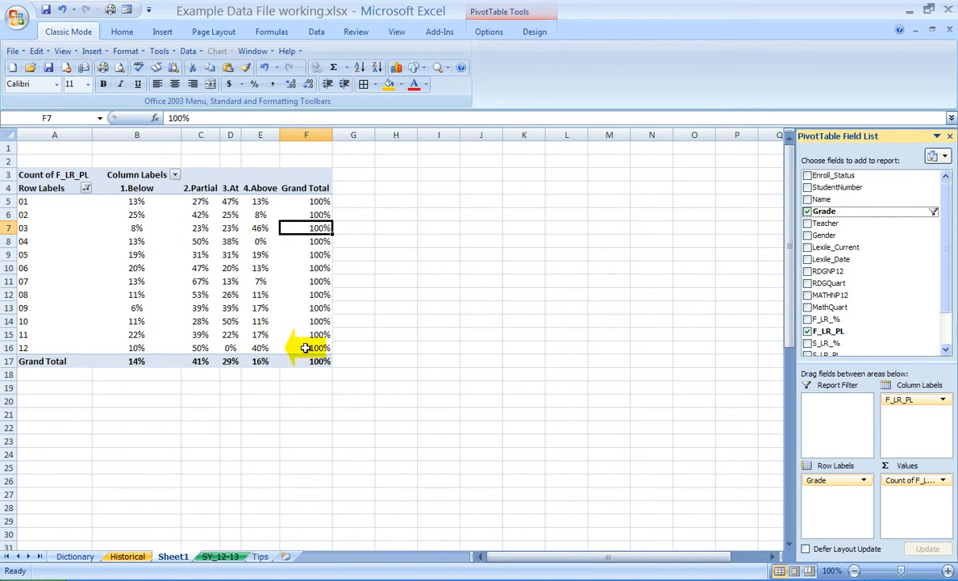
Step: Include grade K again in the PivotTable's Grade filter
mouse_move(157, 295)
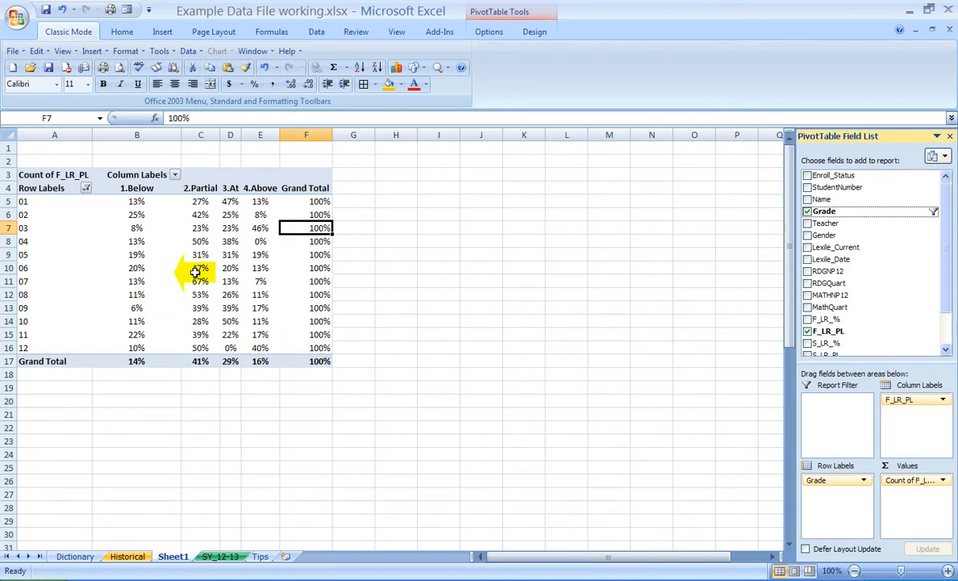
left_click(928, 212)
scroll(781, 360, "down", 2)
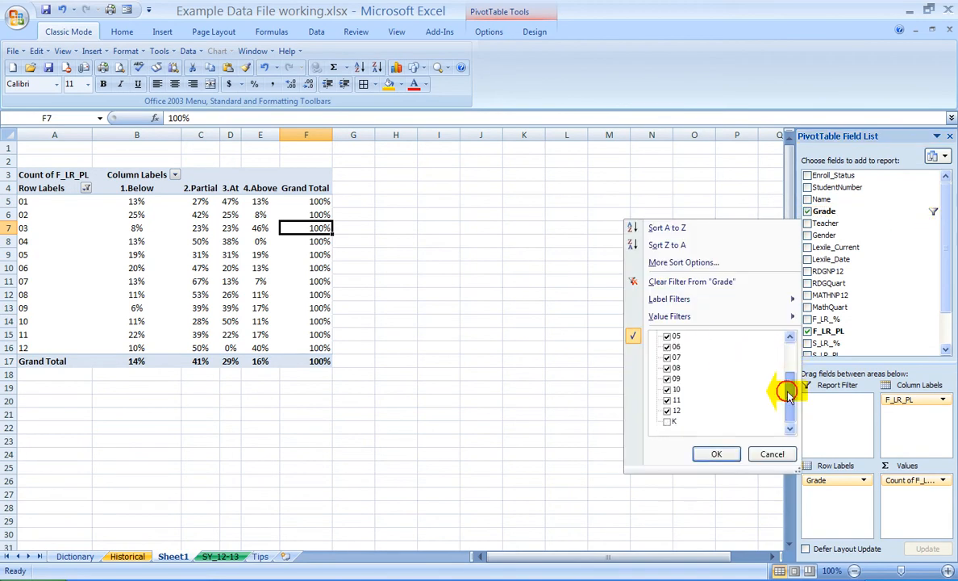
left_click(666, 421)
left_click(716, 455)
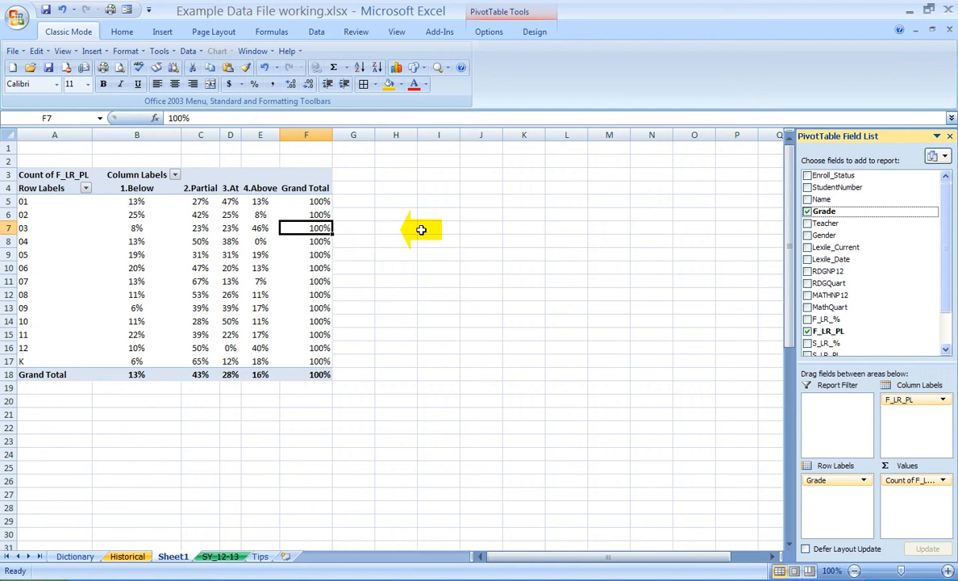
Step: Review the pivot table and pivot chart advice on the Tips sheet and return to Sheet1
left_click(261, 555)
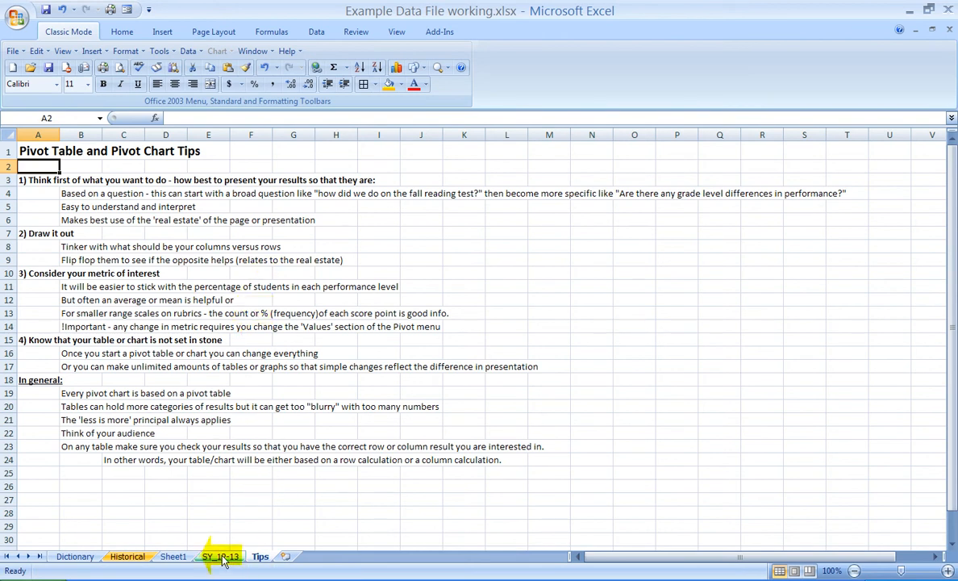
left_click(172, 557)
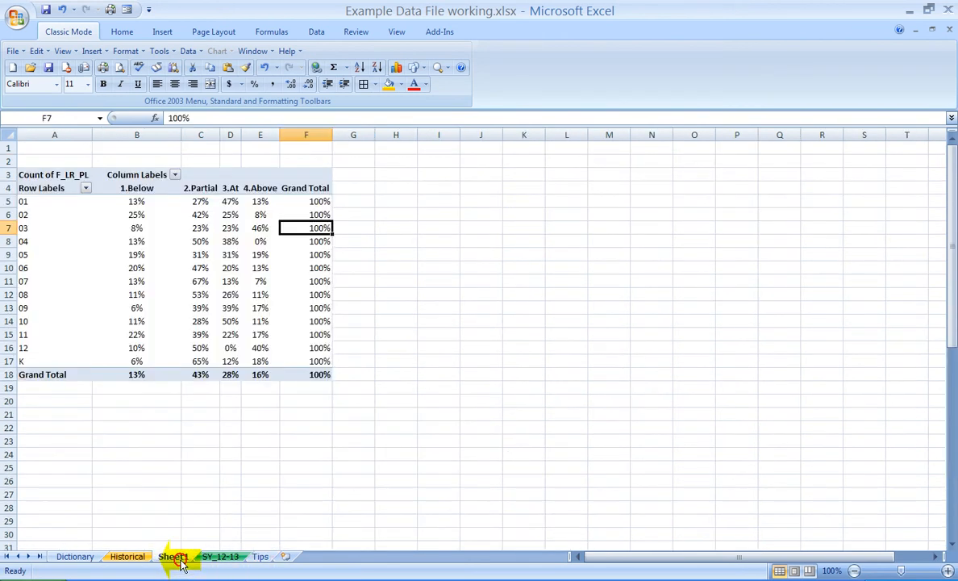